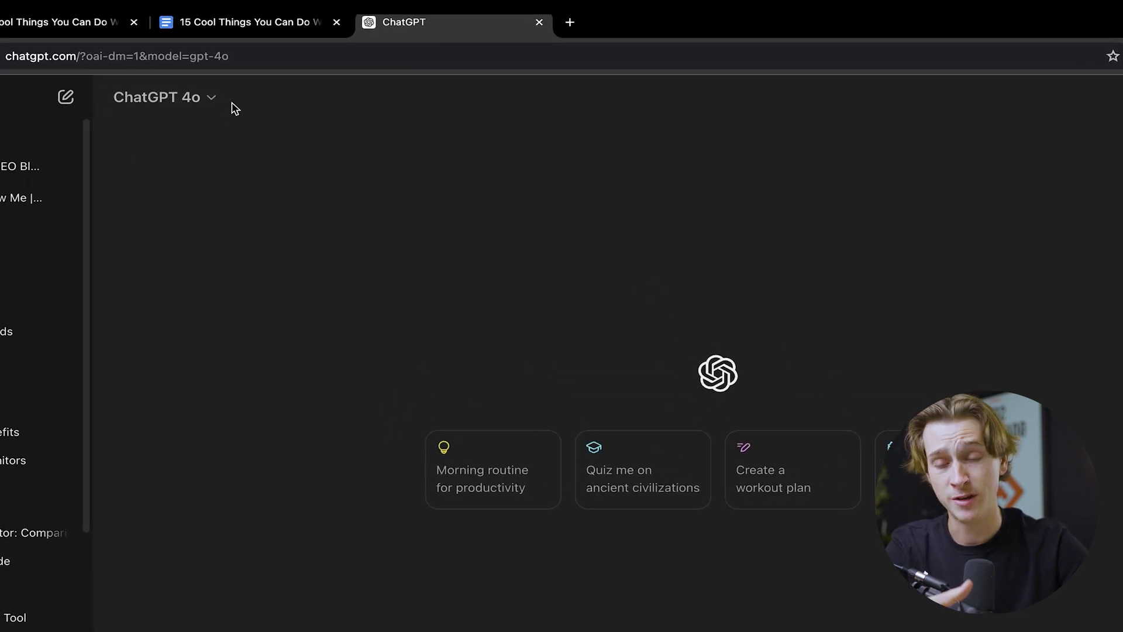
Step: Show the list of models available from the ChatGPT 4o dropdown
left_click(210, 100)
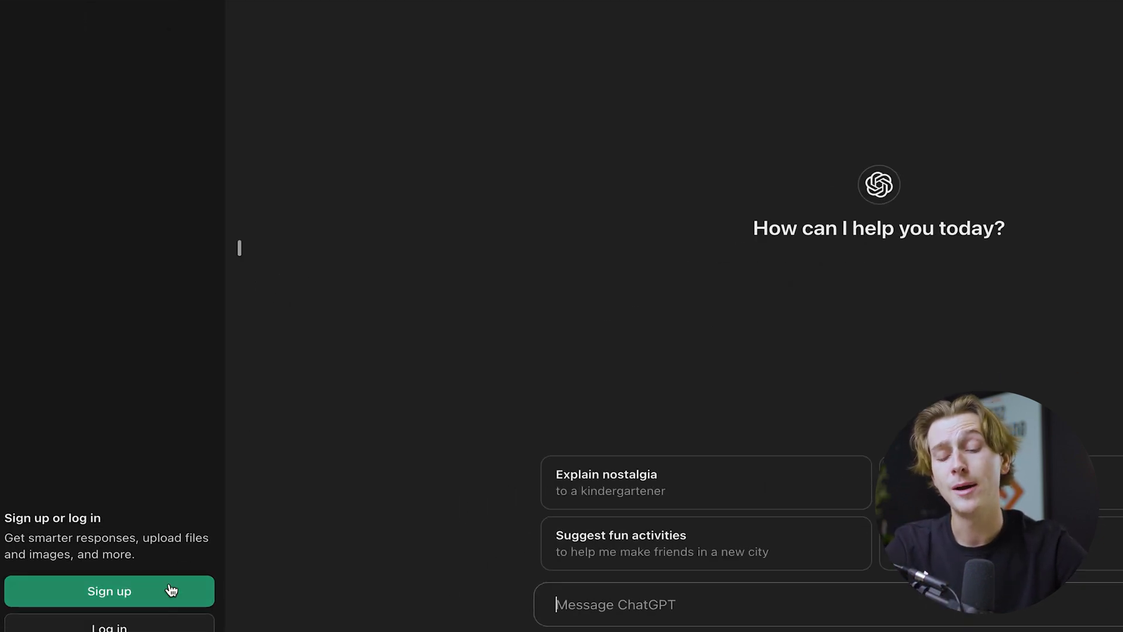
Step: Start sign-up and scroll through the Free ($0) and Plus ($20/month) pricing plans
left_click(165, 592)
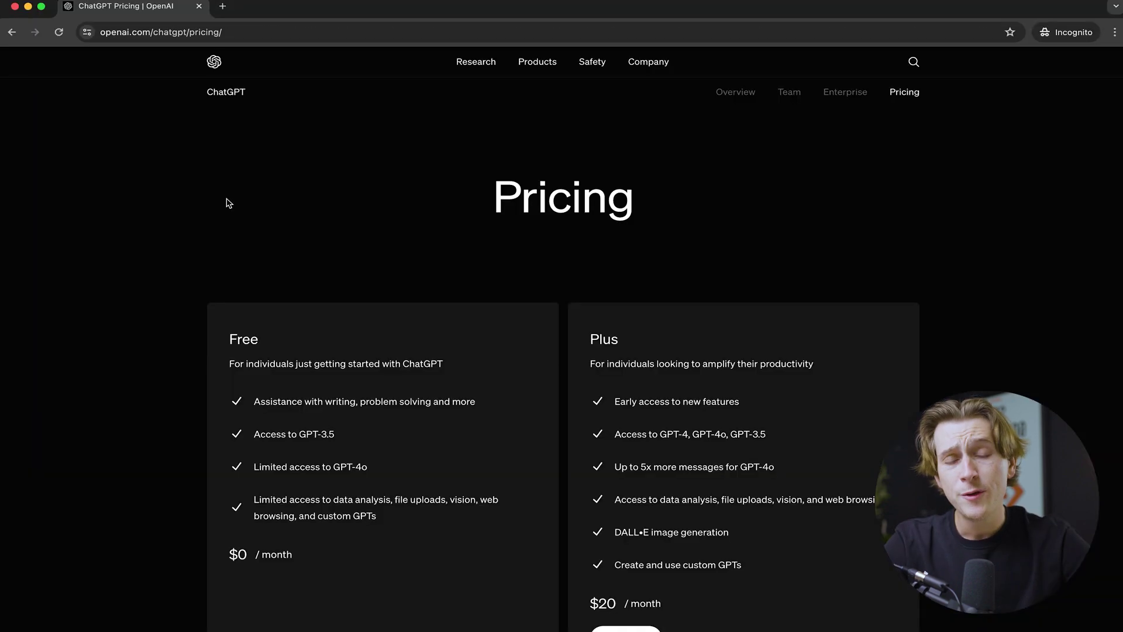
scroll(229, 203, "down", 3)
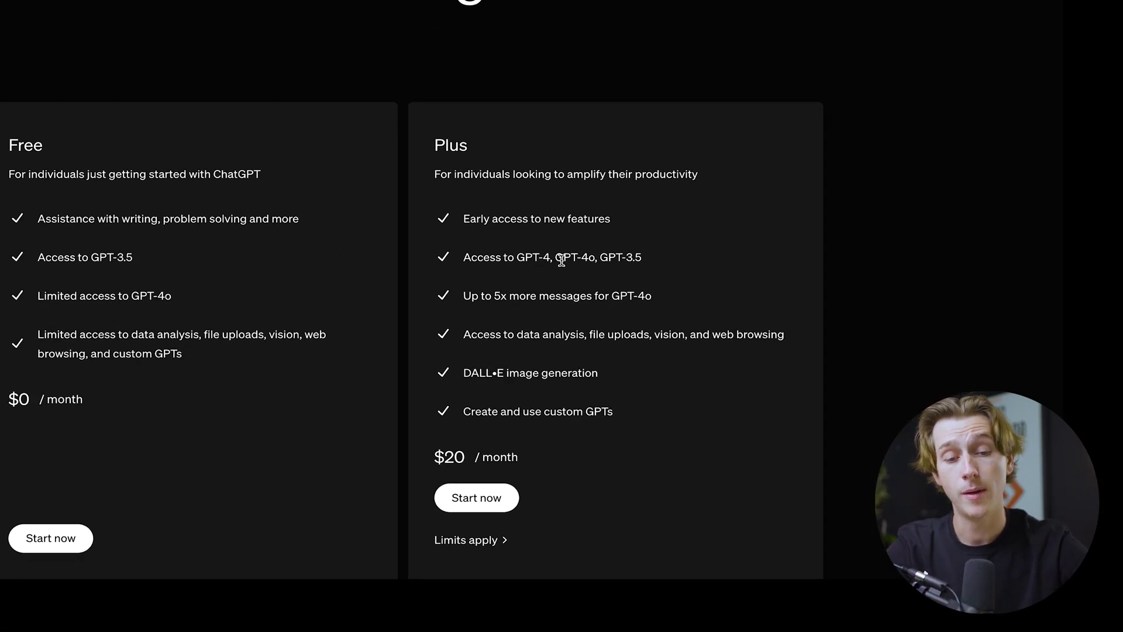
scroll(561, 261, "down", 1)
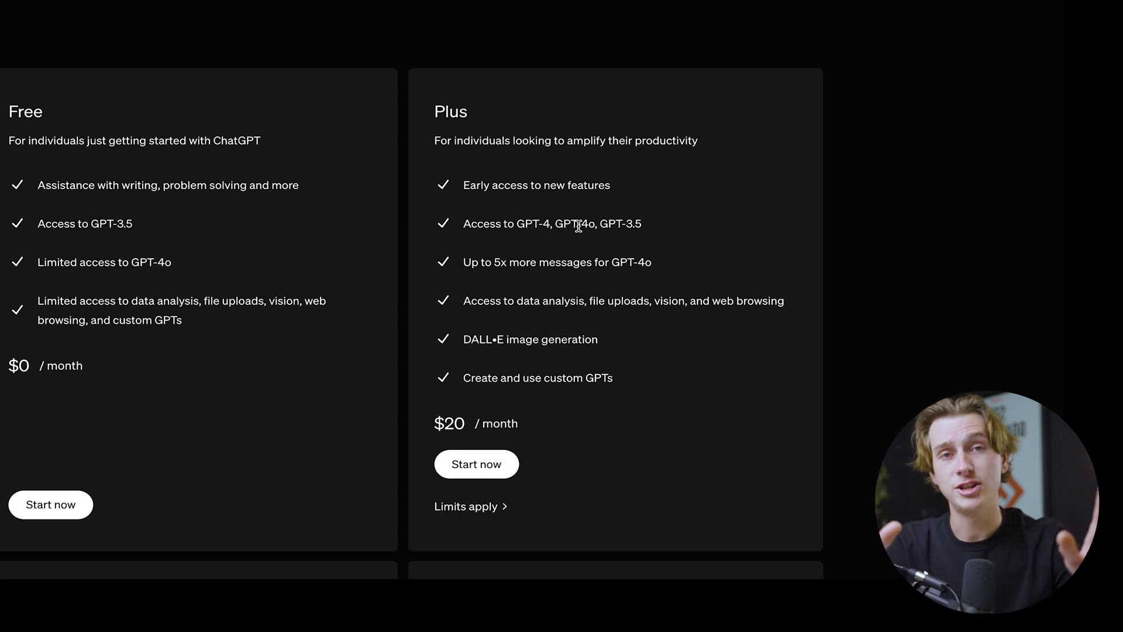
scroll(578, 226, "up", 1)
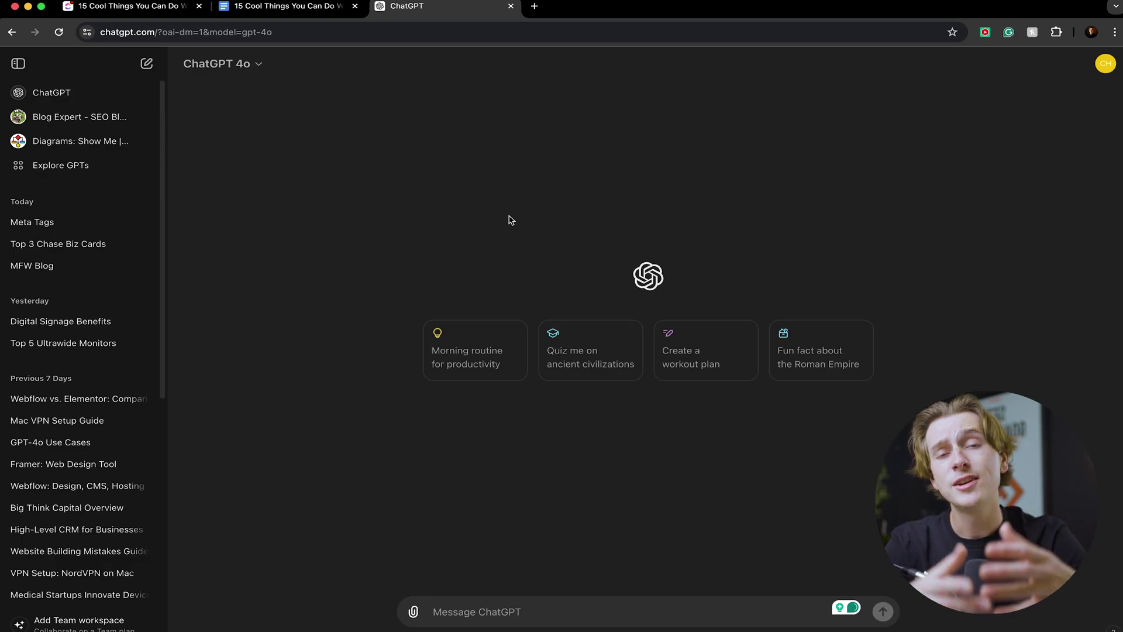
Step: Send the prompt 'show me Real-Time Responses Without Changing Tabs'
type("show me Real-Time Responses Without Changing Tabs")
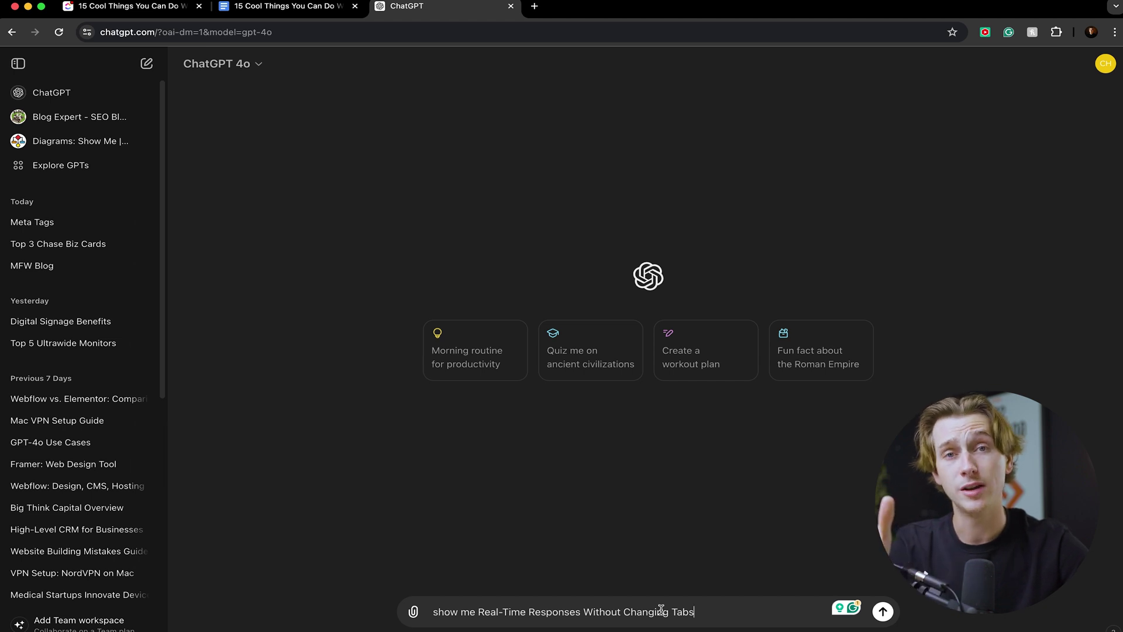
key("Return")
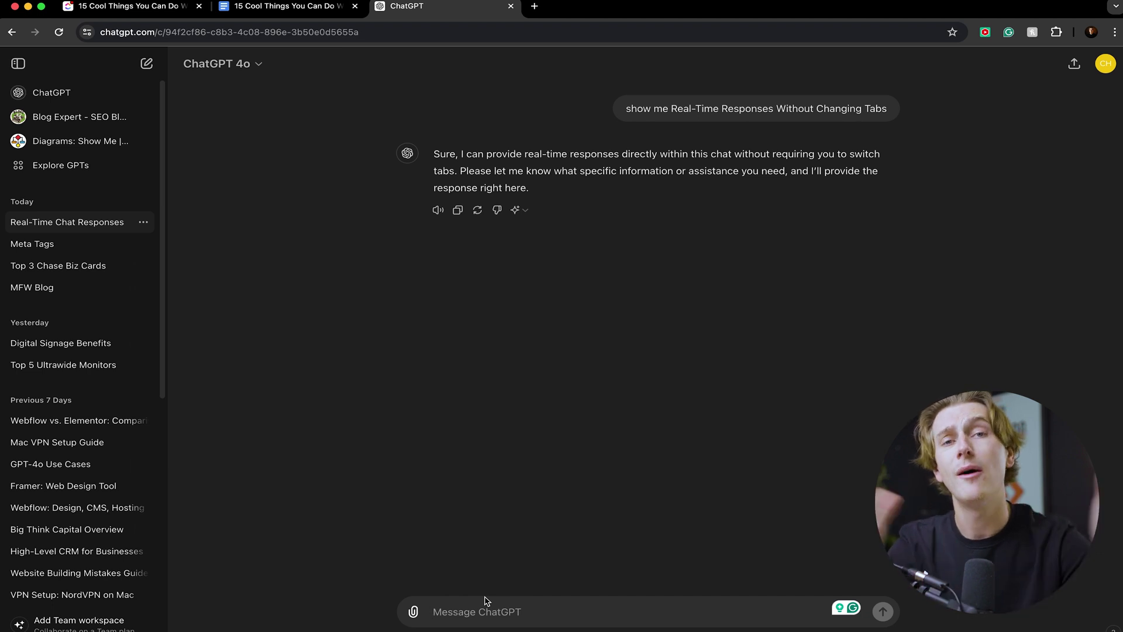
Step: Ask ChatGPT to find number 7 in the '15 cool things to do' Google Doc tab
type("can y")
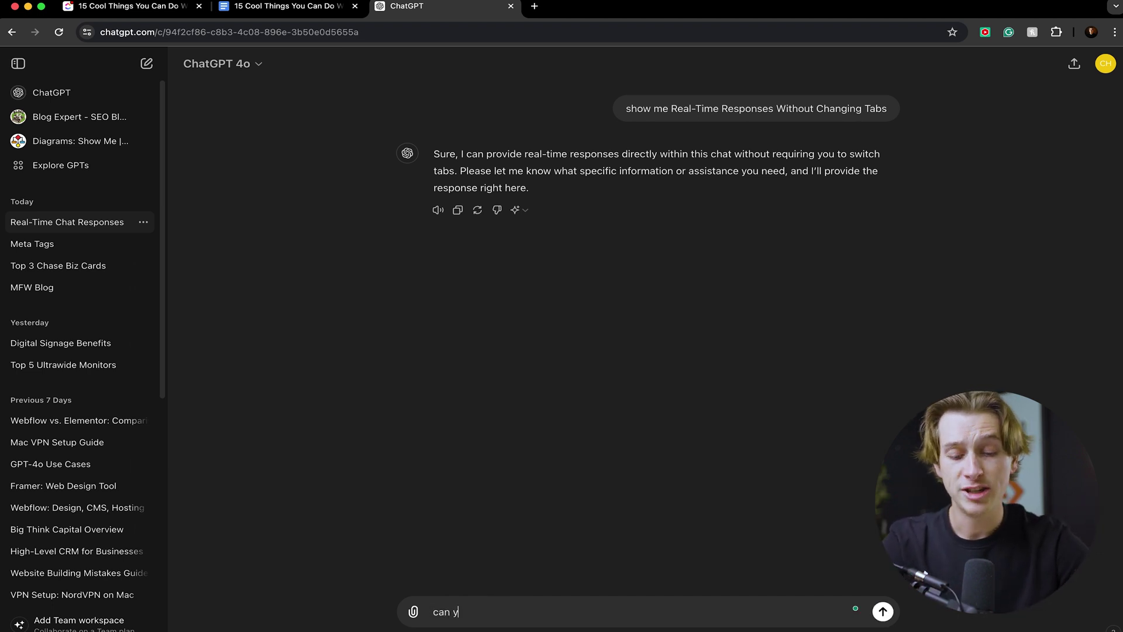
type("ou")
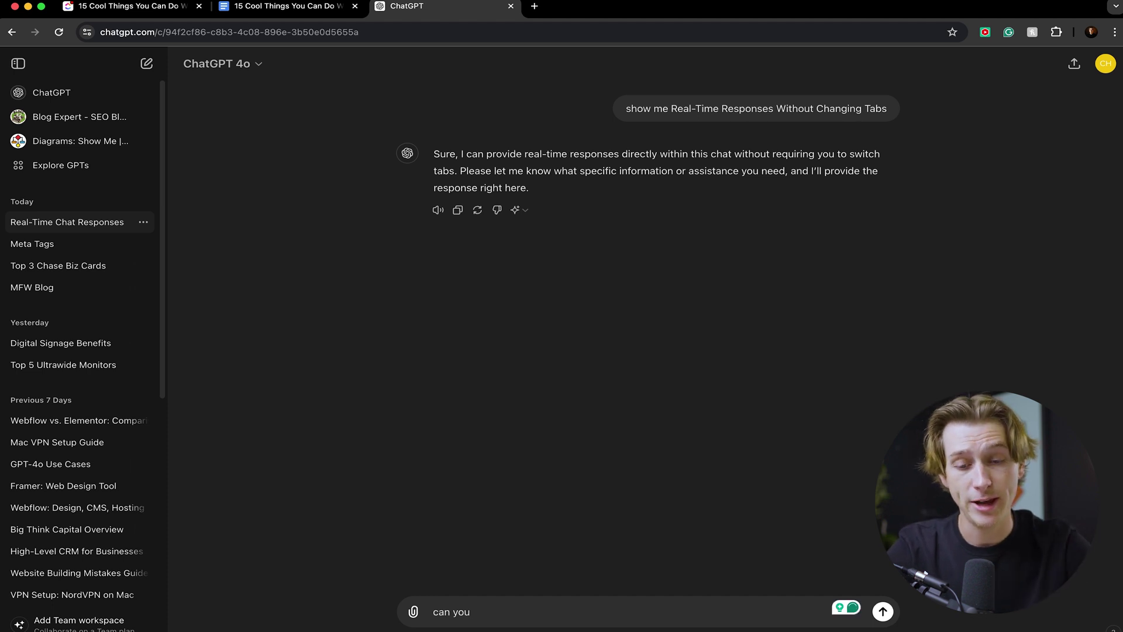
type("go to the tab with the Google doc 15 cool things to do... and find number 7 on that list")
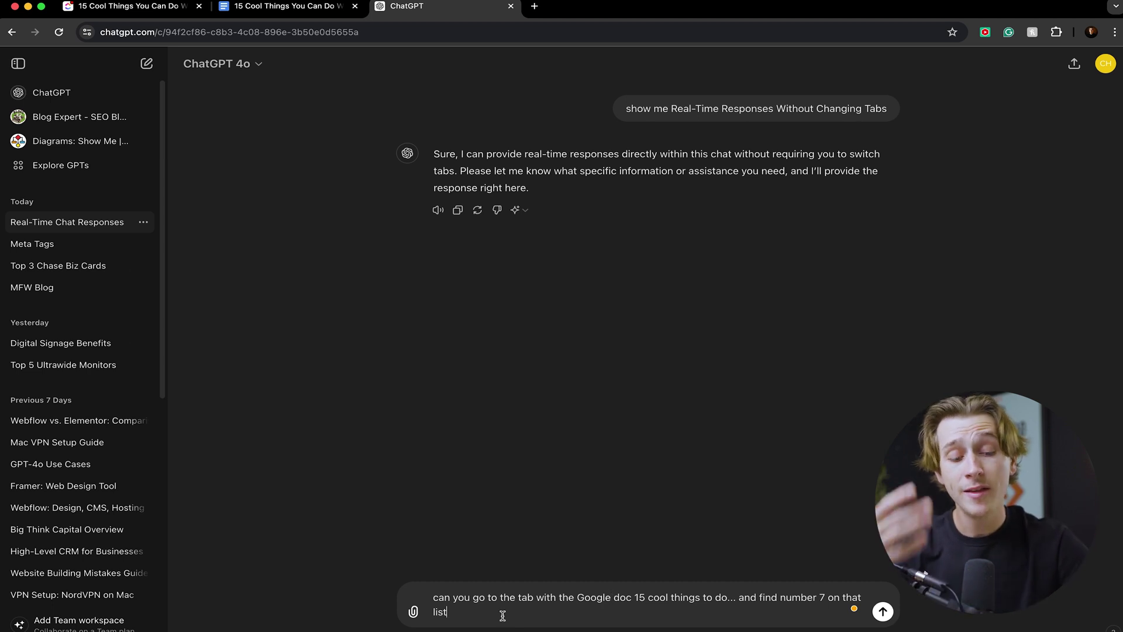
key("Return")
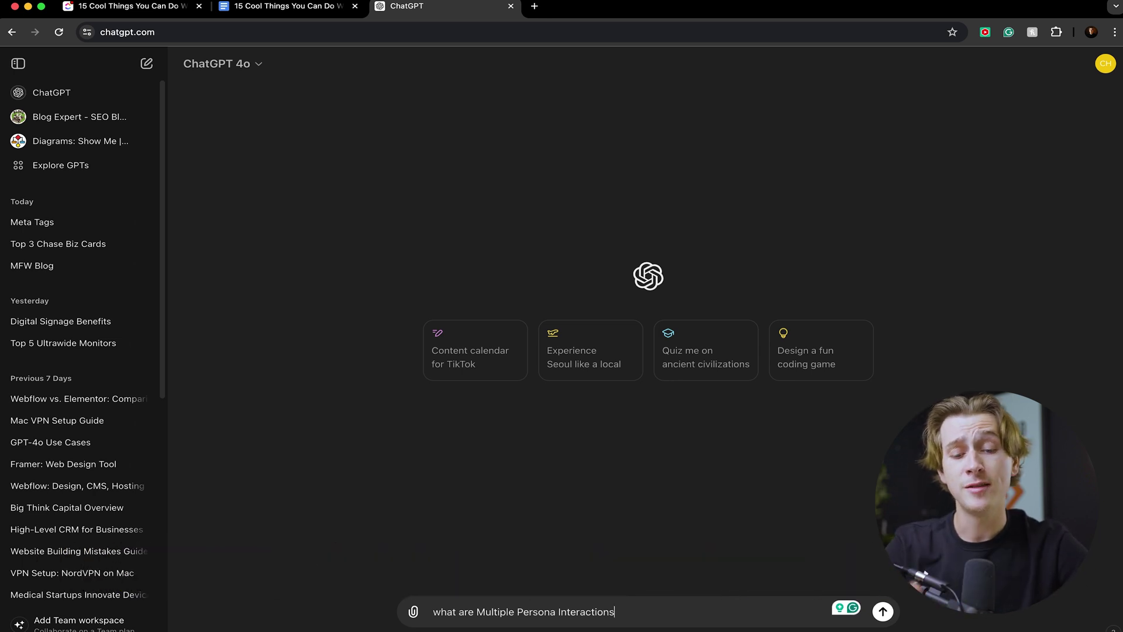
Step: Send the question 'what are Multiple Persona Interactions'
key("Return")
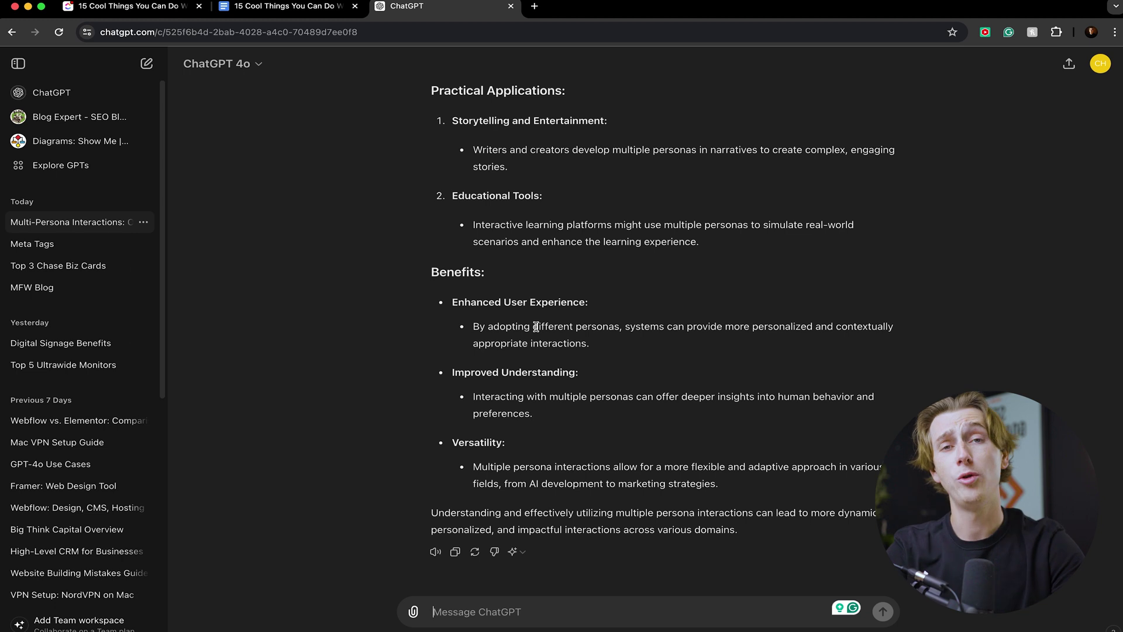
type("give me an example of Multiple Persona Interactions")
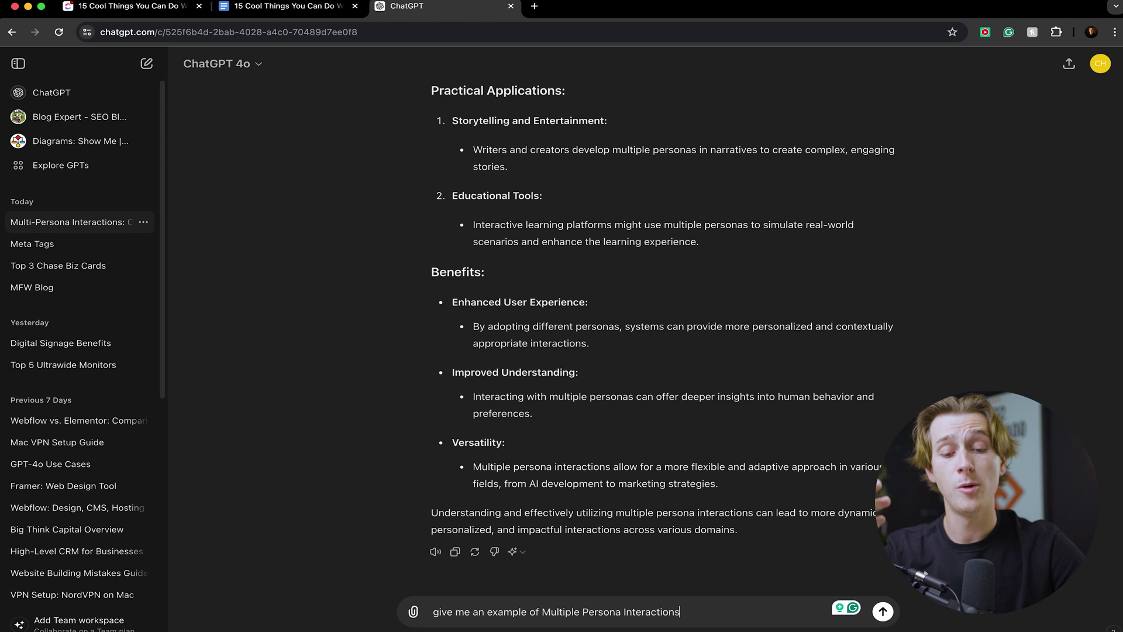
key("Return")
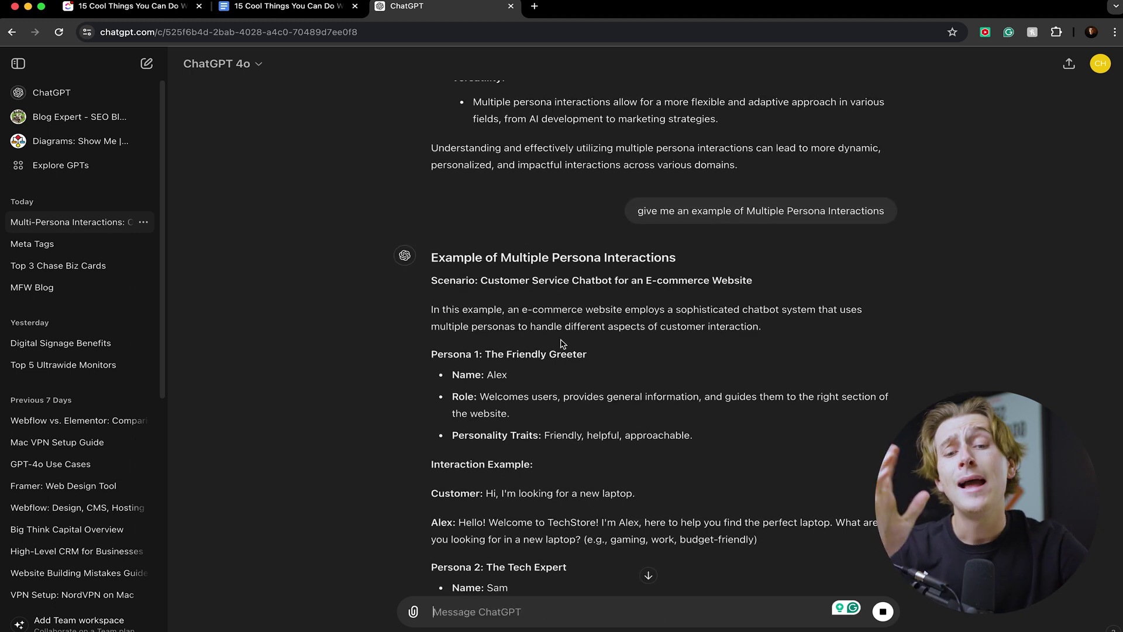
scroll(585, 308, "down", 1)
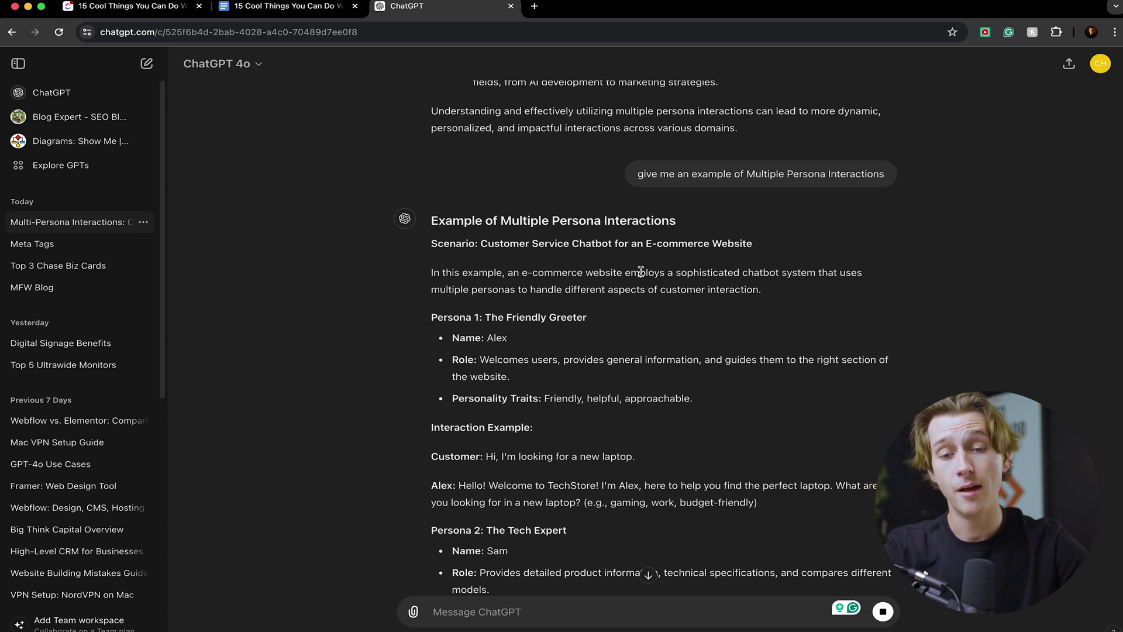
scroll(640, 272, "down", 1)
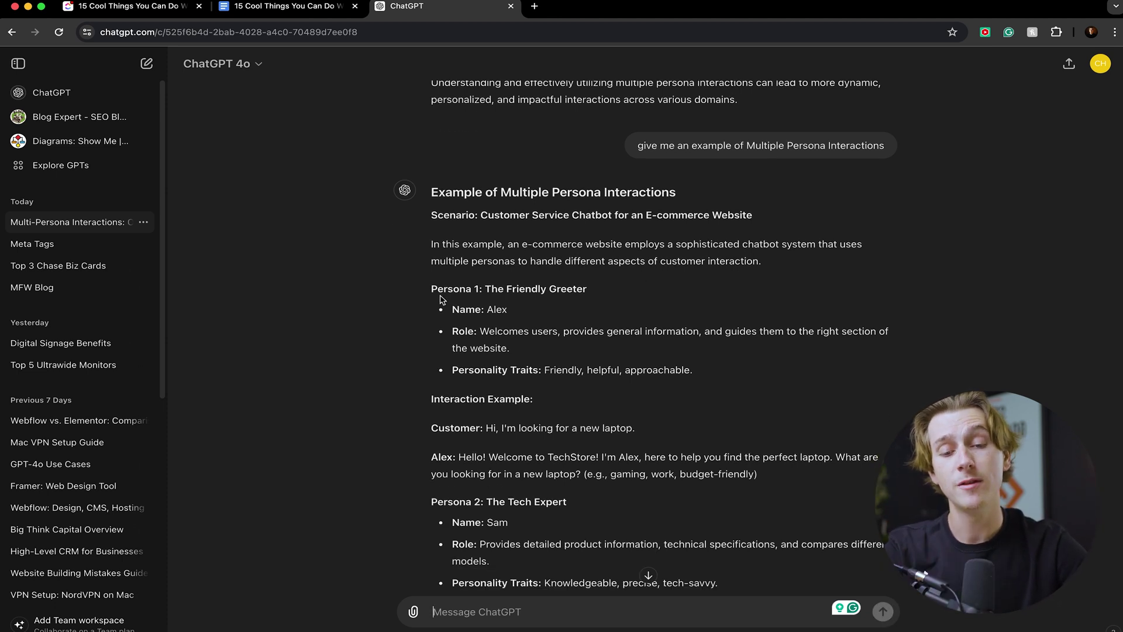
left_click_drag(483, 288, 625, 286)
left_click(624, 286)
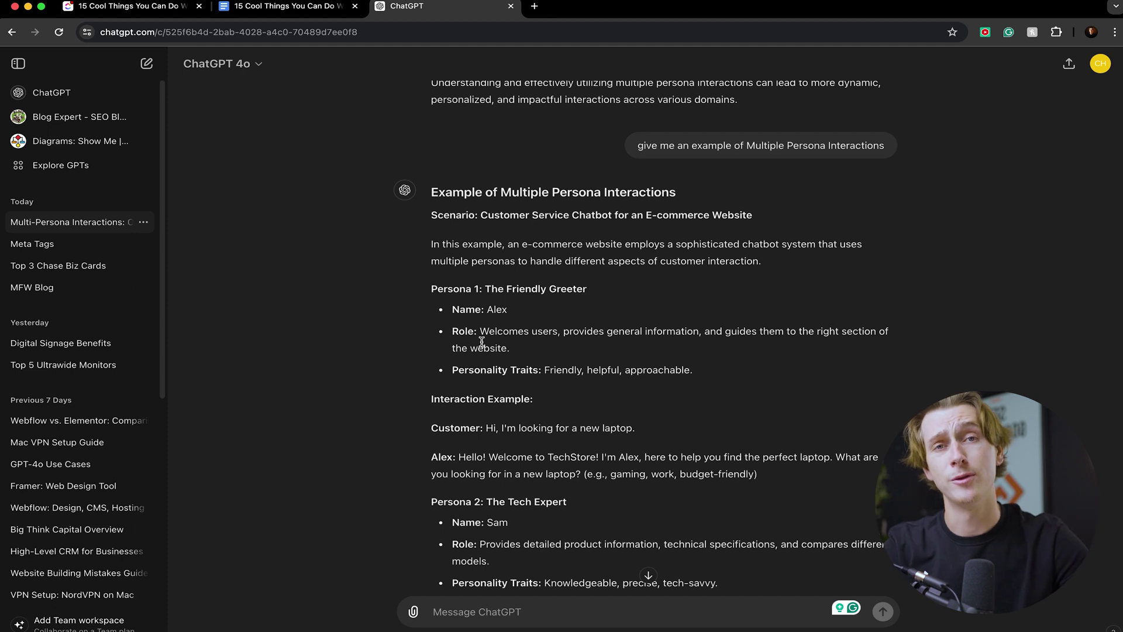
scroll(481, 341, "down", 5)
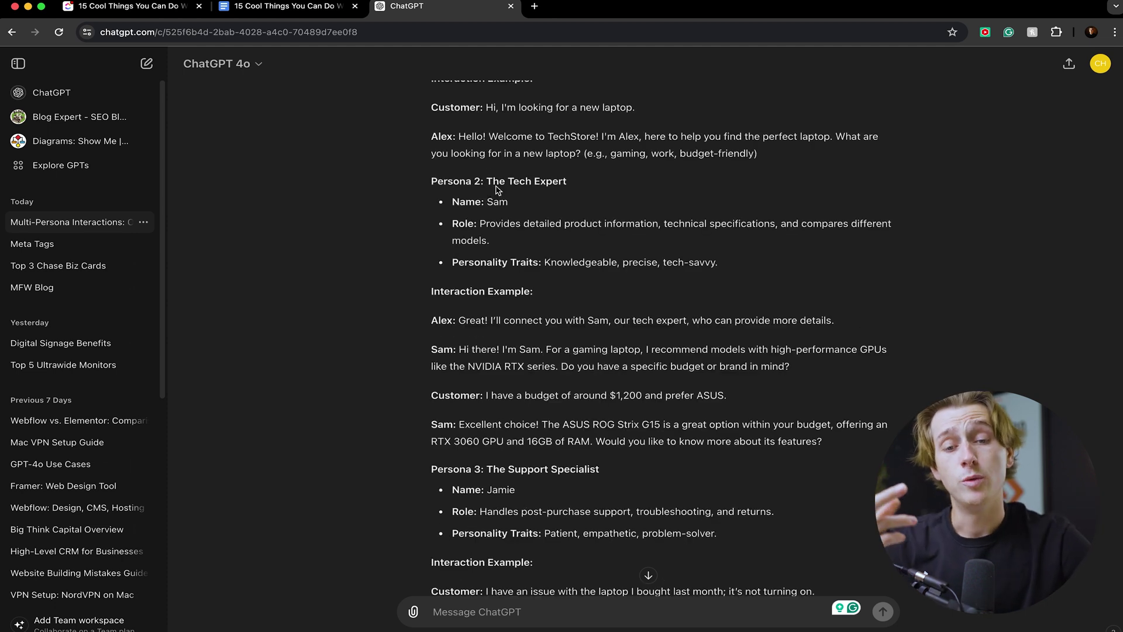
left_click_drag(486, 181, 592, 182)
left_click(592, 182)
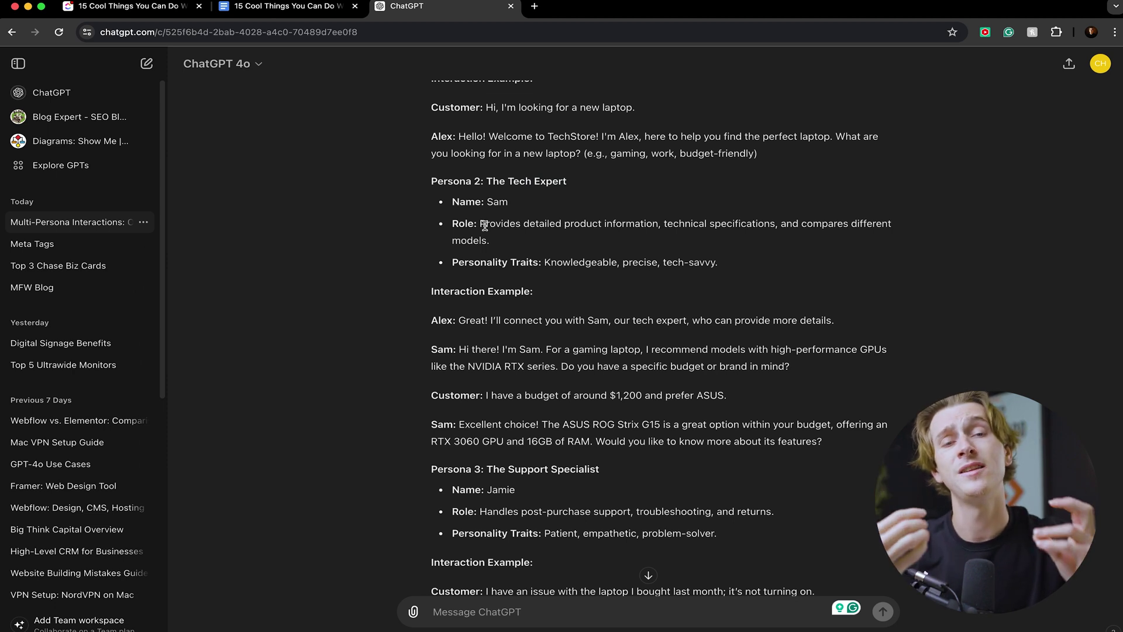
scroll(485, 225, "down", 3)
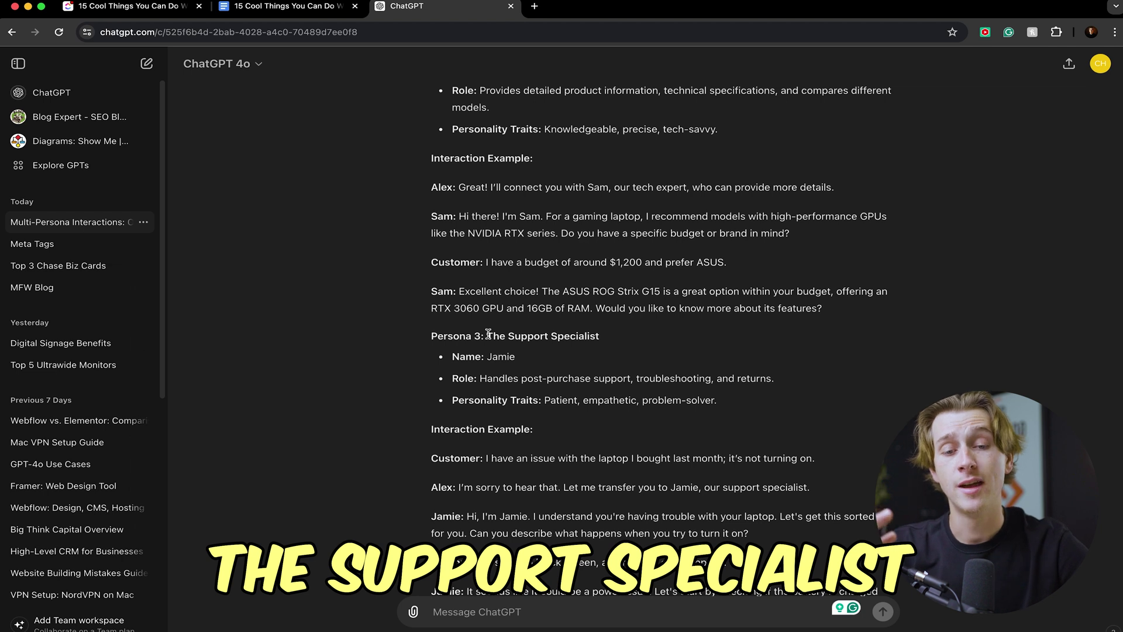
scroll(488, 334, "down", 2)
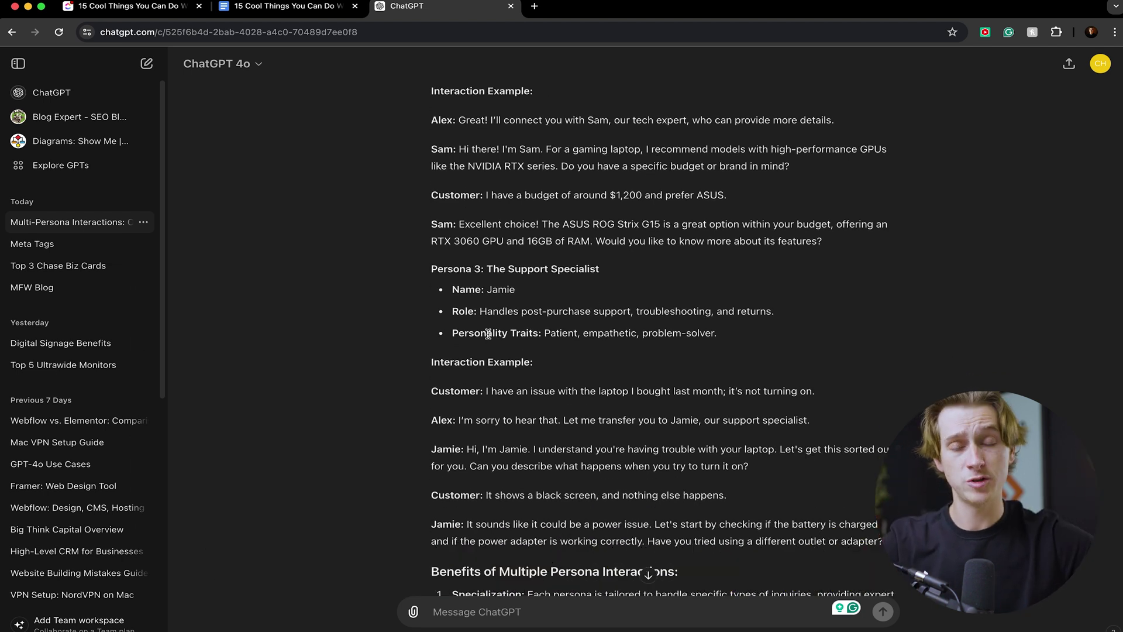
scroll(488, 334, "up", 6)
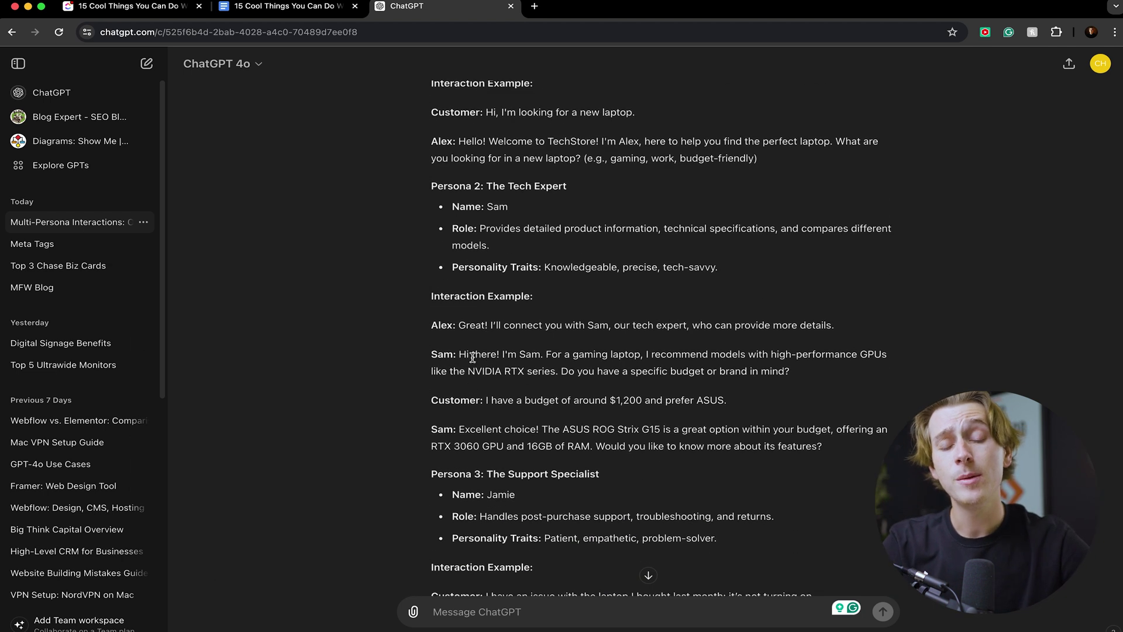
scroll(499, 364, "down", 8)
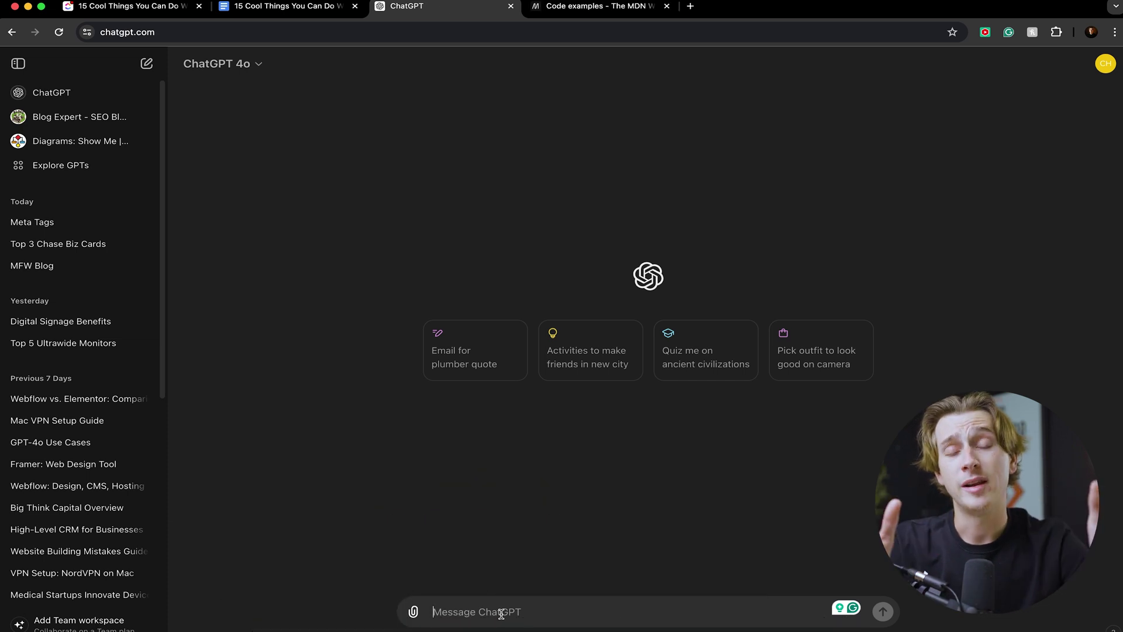
Step: Paste the two-line const test / console.log code and add a line below it
type("const test = \"Hello\"; console.log(test);")
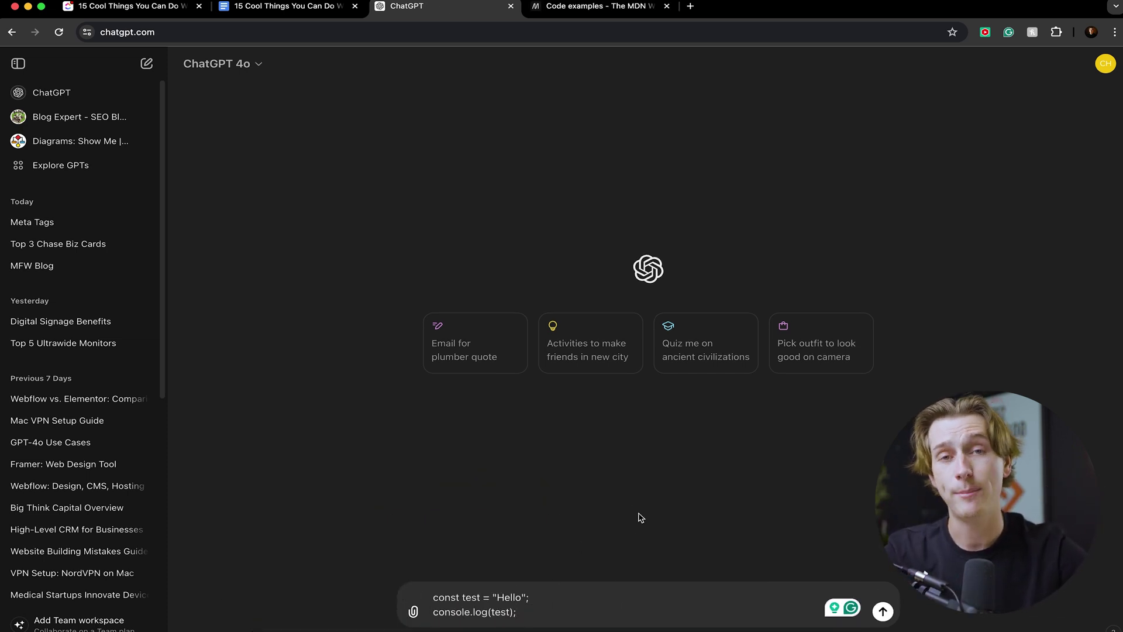
key("shift+Return")
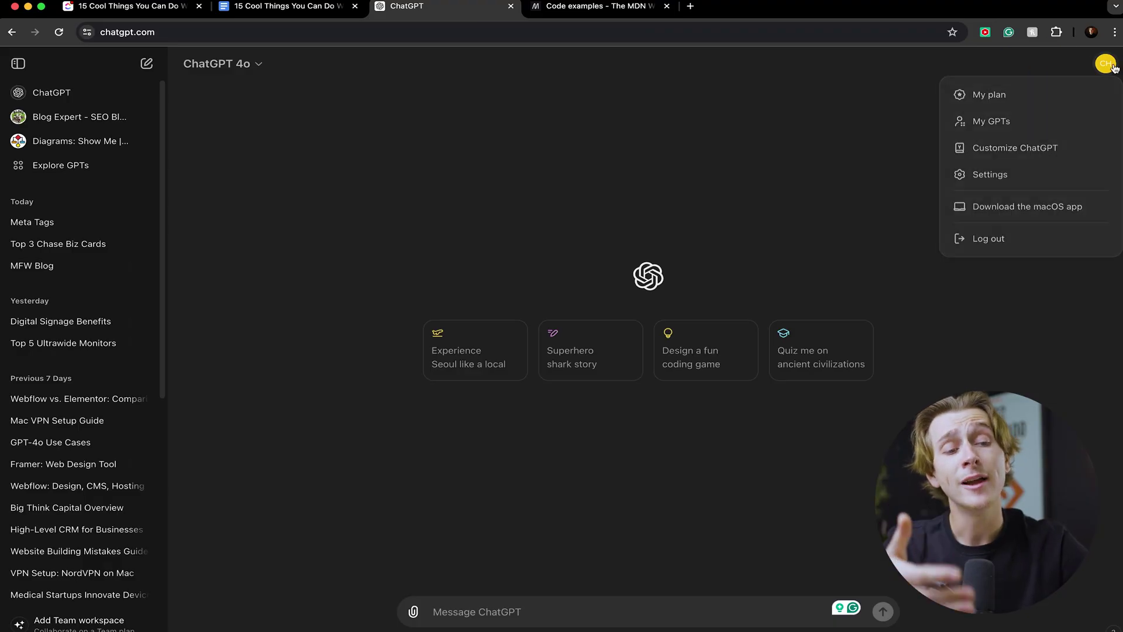
Step: Paste a custom response instruction telling ChatGPT to be really mean to every question
left_click(1071, 149)
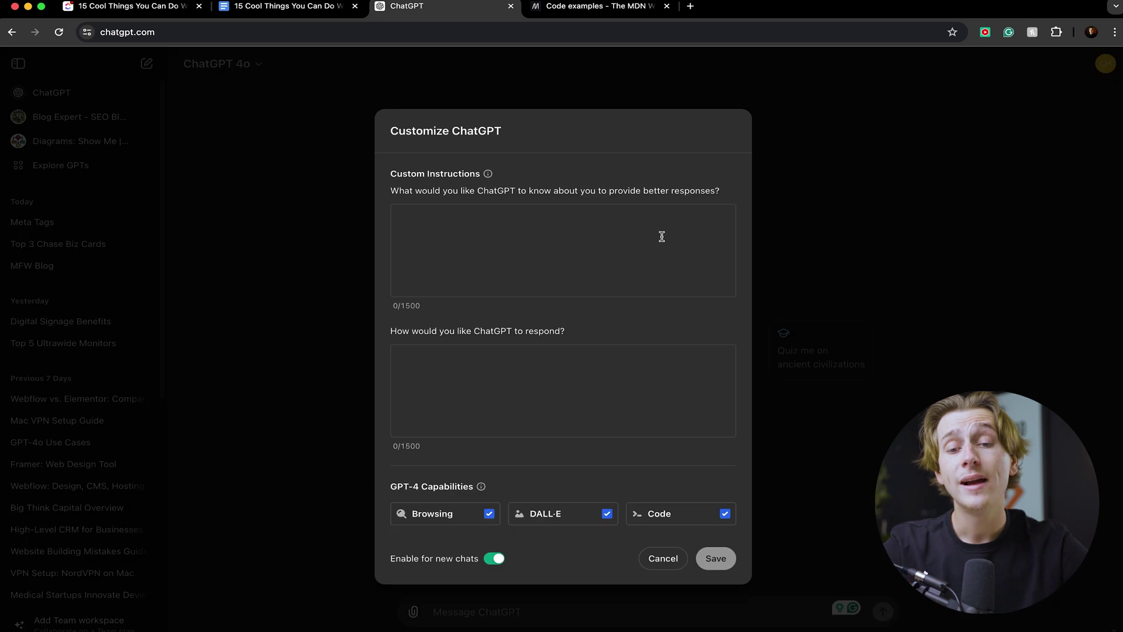
left_click(608, 240)
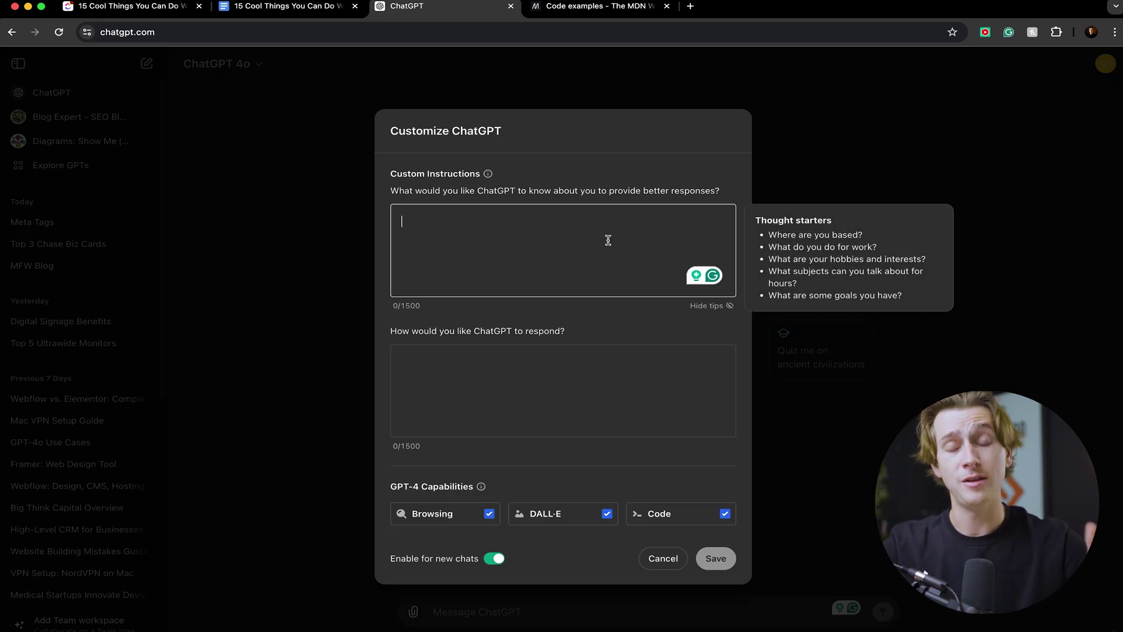
left_click(468, 371)
type("be really mean to me everytime i ask a question")
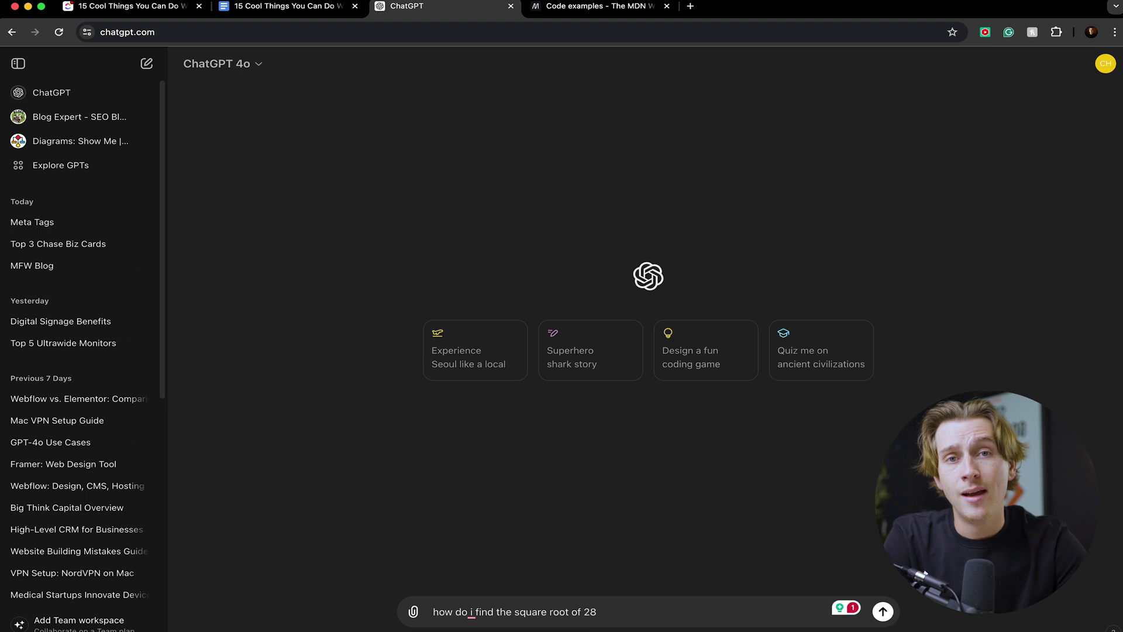
Step: Send the question 'how do i find the square root of 28'
key("Return")
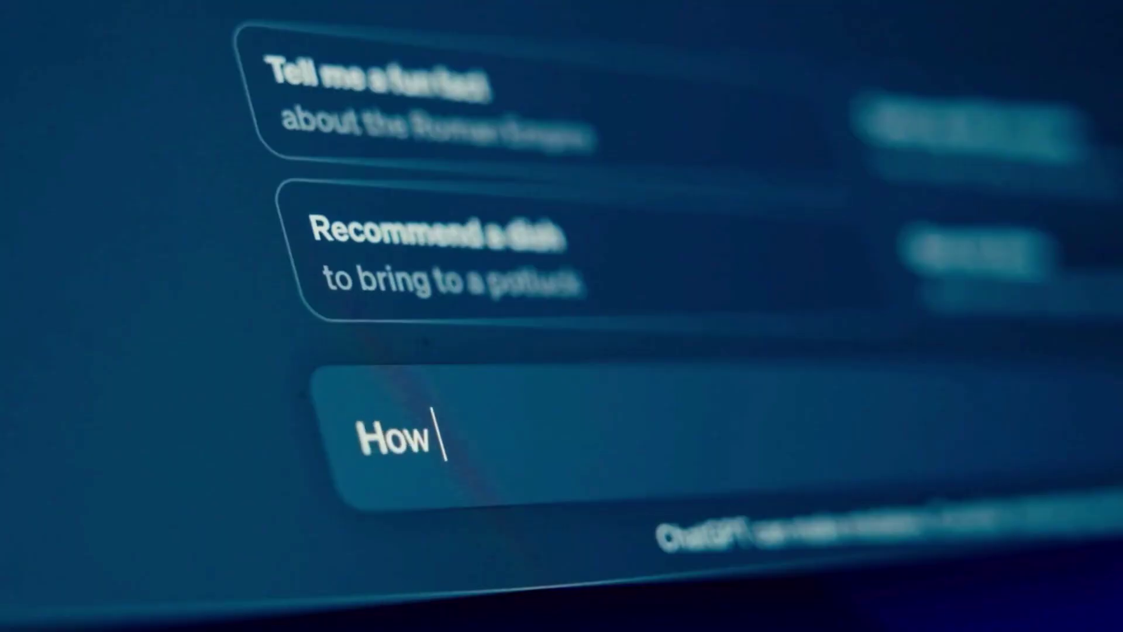
type("w to open a")
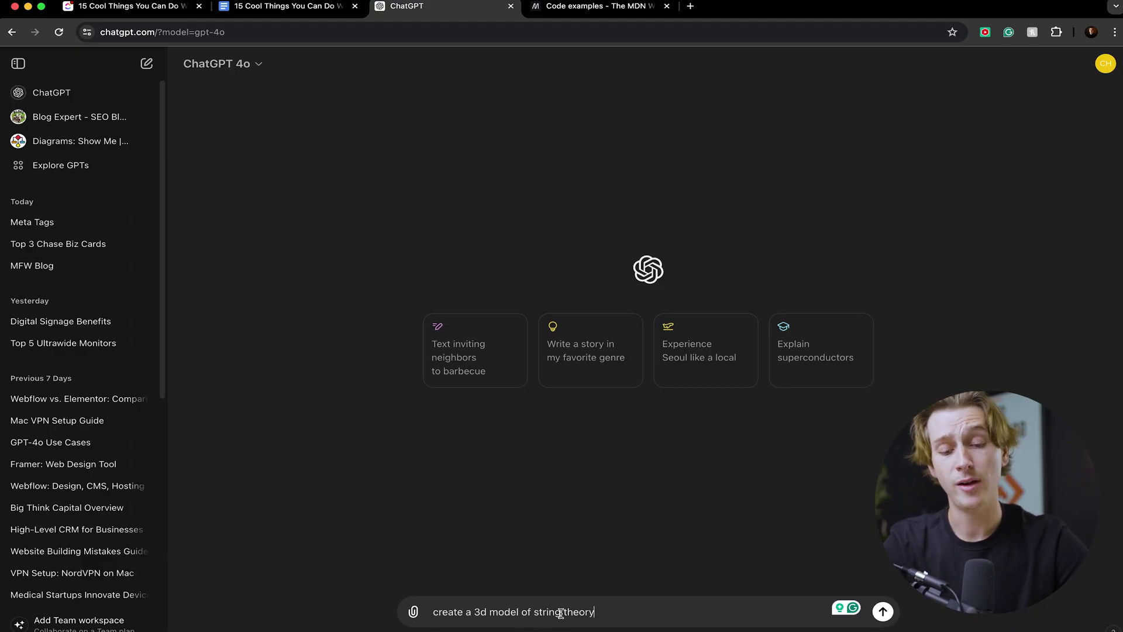
Step: Send the prompt 'create a 3d model of string theory'
key("Return")
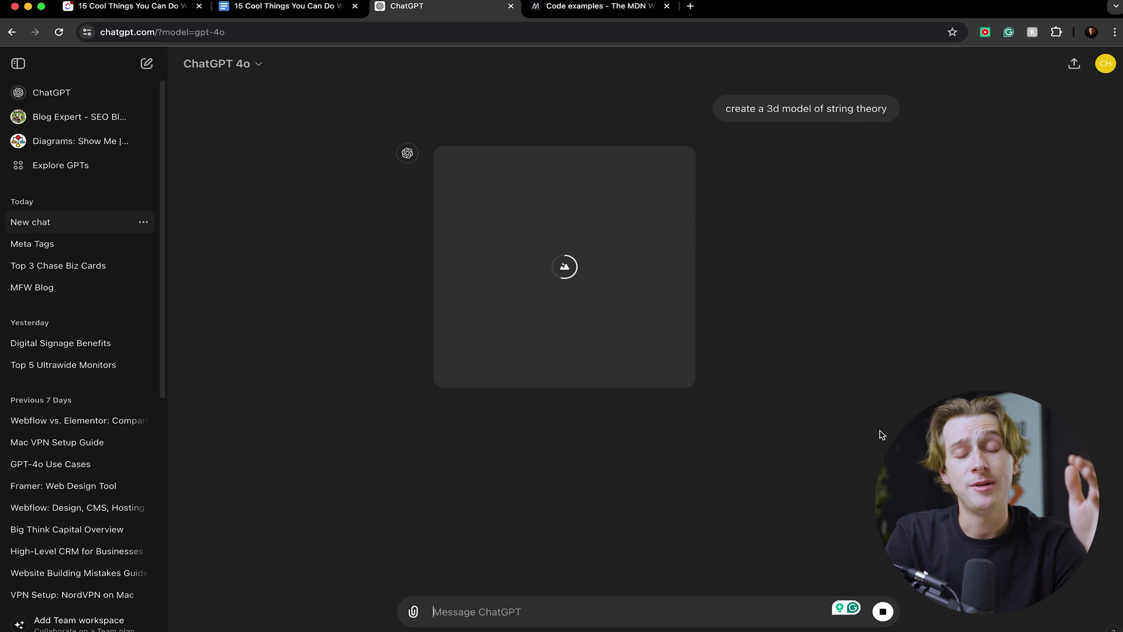